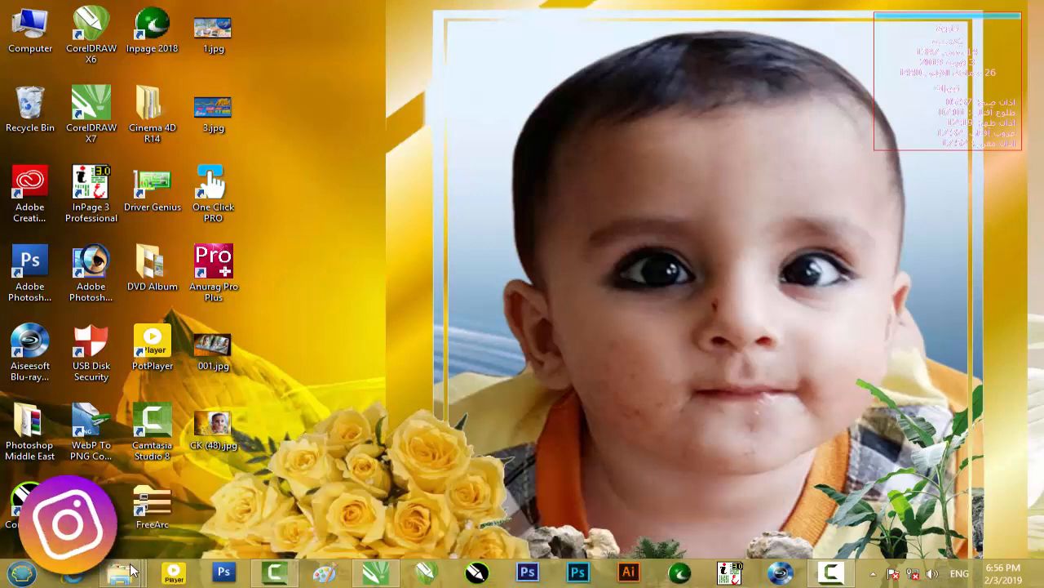
- Open the Pak Ghazi folder and view the finished banner image Pak Ghaziv.jpg, closing the viewer when done
mouse_move(131, 573)
left_click(263, 499)
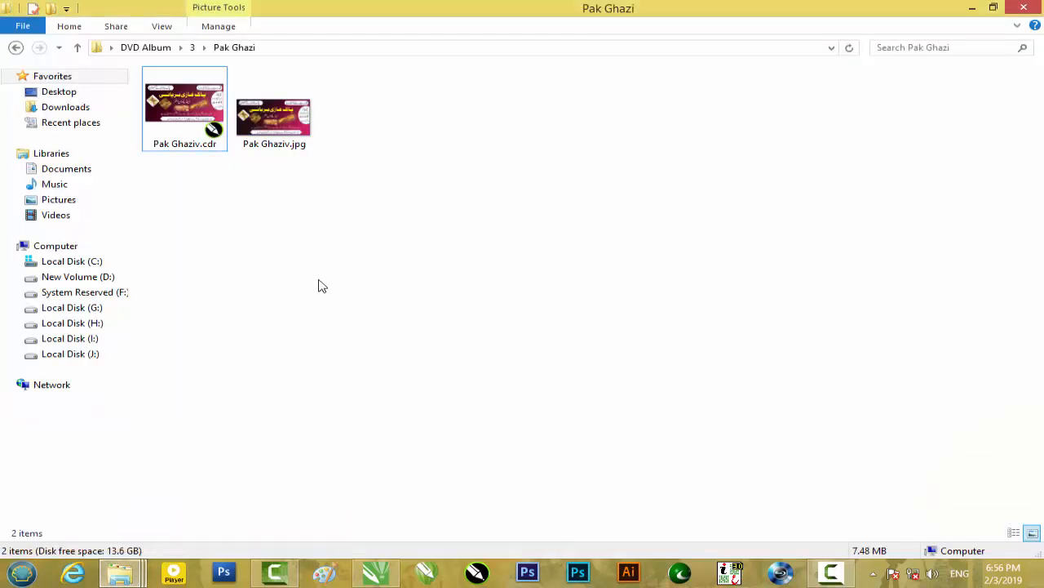
double_click(281, 152)
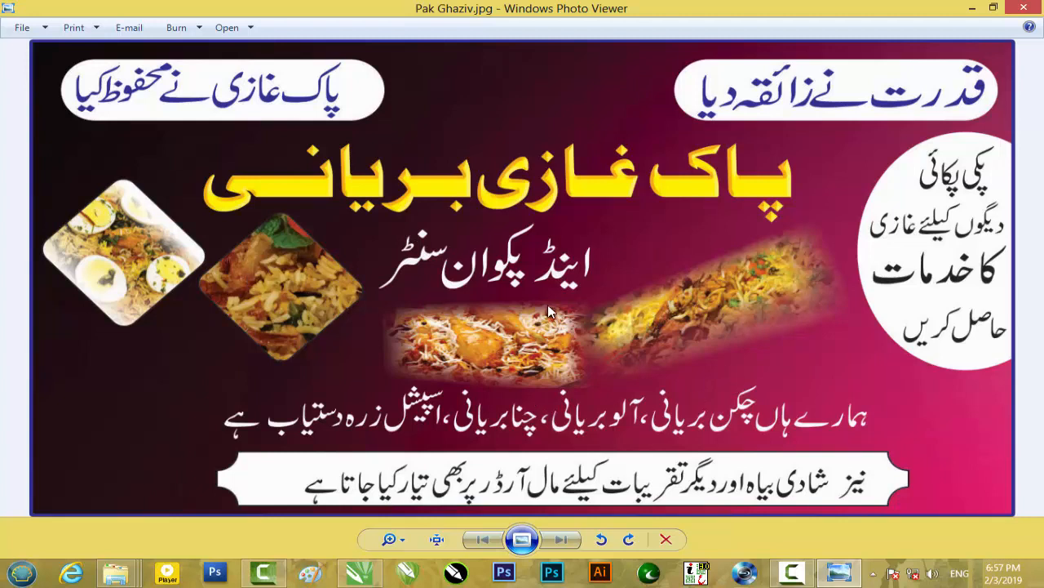
left_click(1024, 10)
- Bring Pak Ghaziv.cdr from the folder into the untitled CorelDRAW document, placing it on the page
left_click(174, 128)
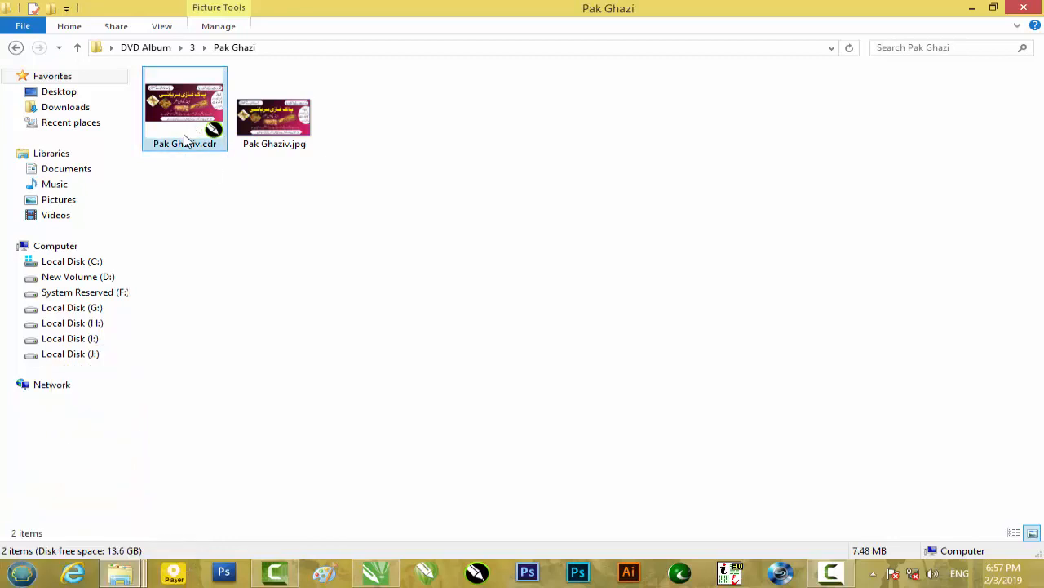
left_click_drag(184, 121, 521, 336)
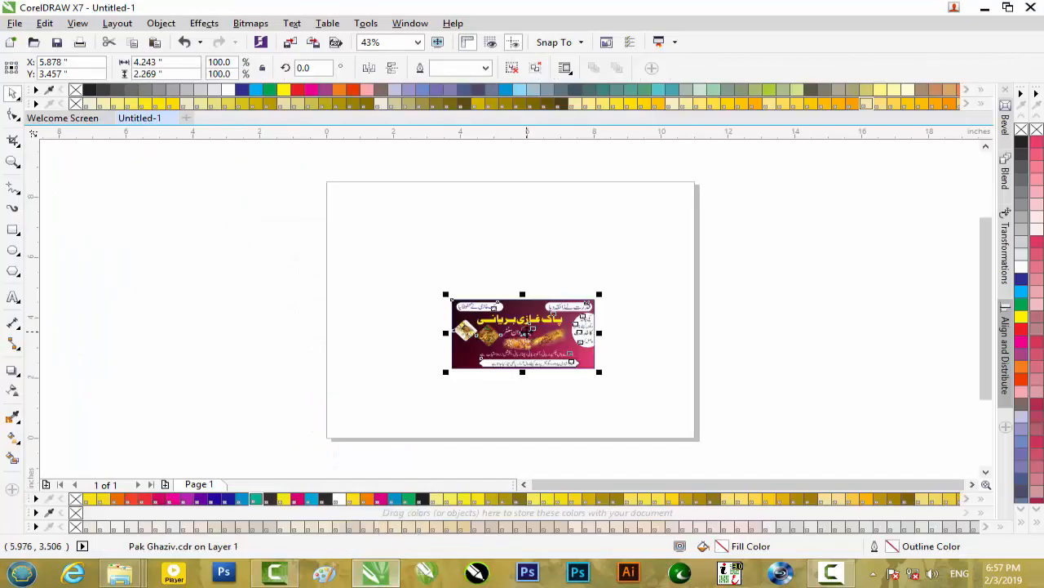
scroll(587, 332, "up", 4)
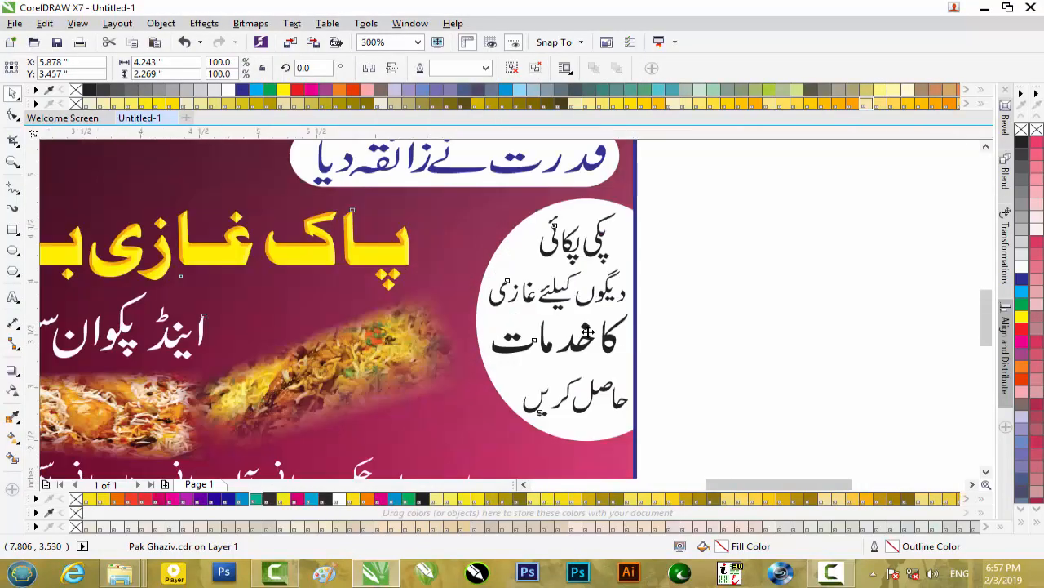
scroll(587, 332, "down", 2)
left_click(694, 303)
- Examine the imported banner's text, food photos and white shapes up close
scroll(424, 353, "up", 2)
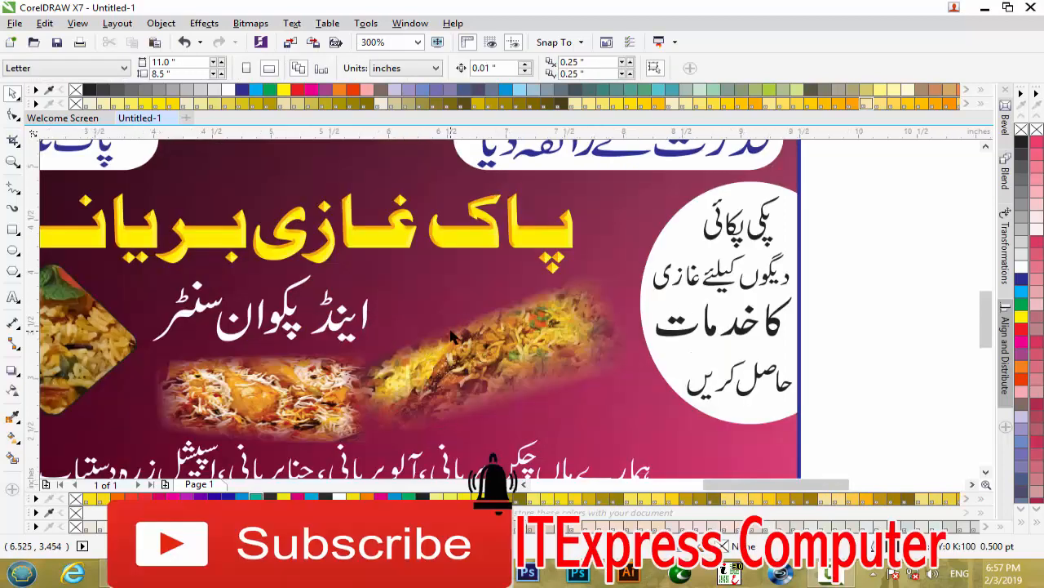
scroll(424, 353, "down", 2)
left_click(604, 391)
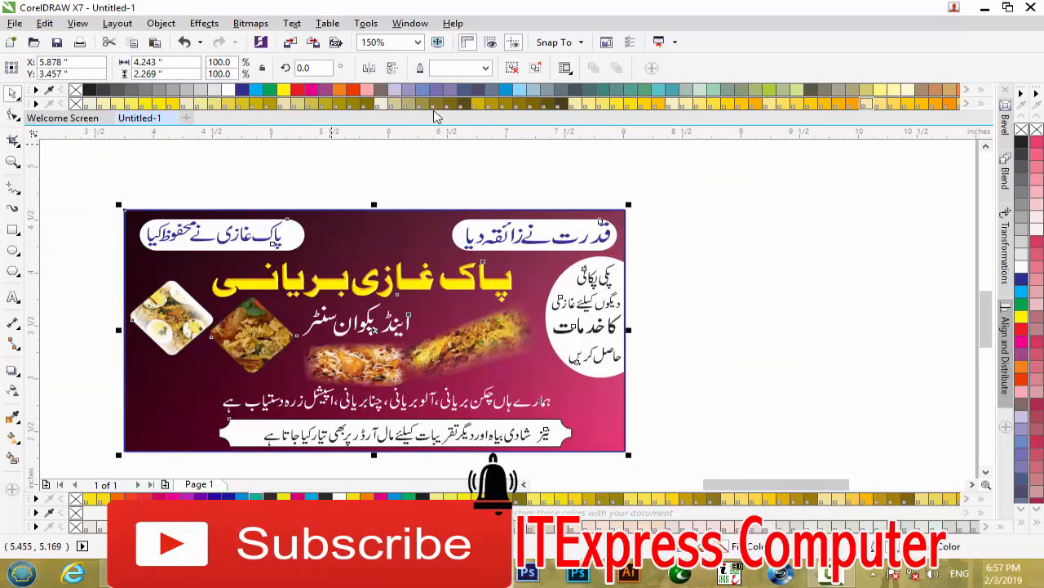
left_click(650, 254)
scroll(514, 233, "up", 1)
scroll(522, 243, "down", 1)
scroll(551, 242, "up", 1)
scroll(551, 242, "up", 1)
scroll(551, 242, "down", 1)
scroll(551, 242, "down", 1)
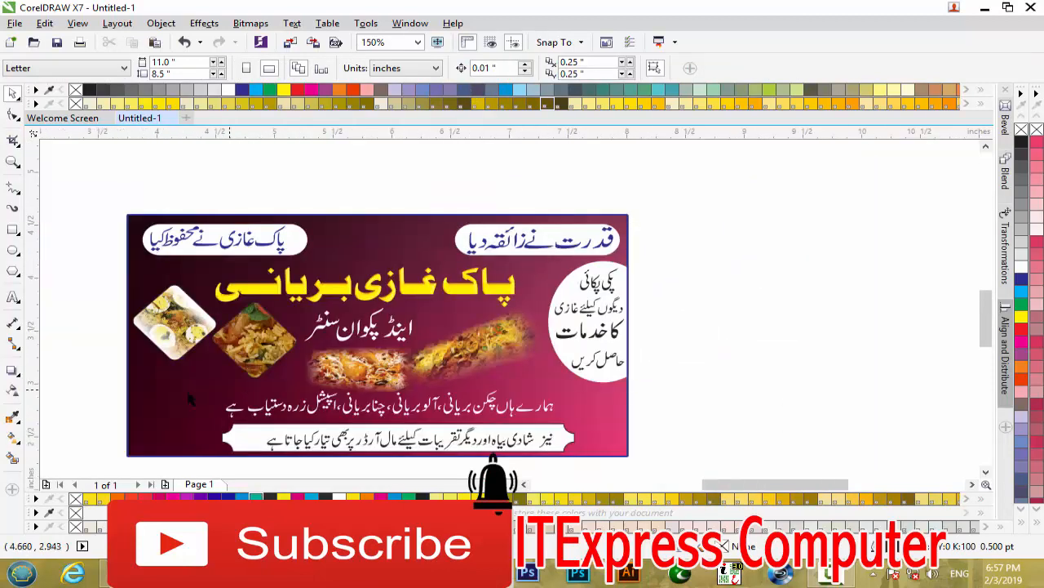
- Open the banner frame's PowerClip contents for editing and select the maroon-pink gradient background bitmap
left_click(205, 394)
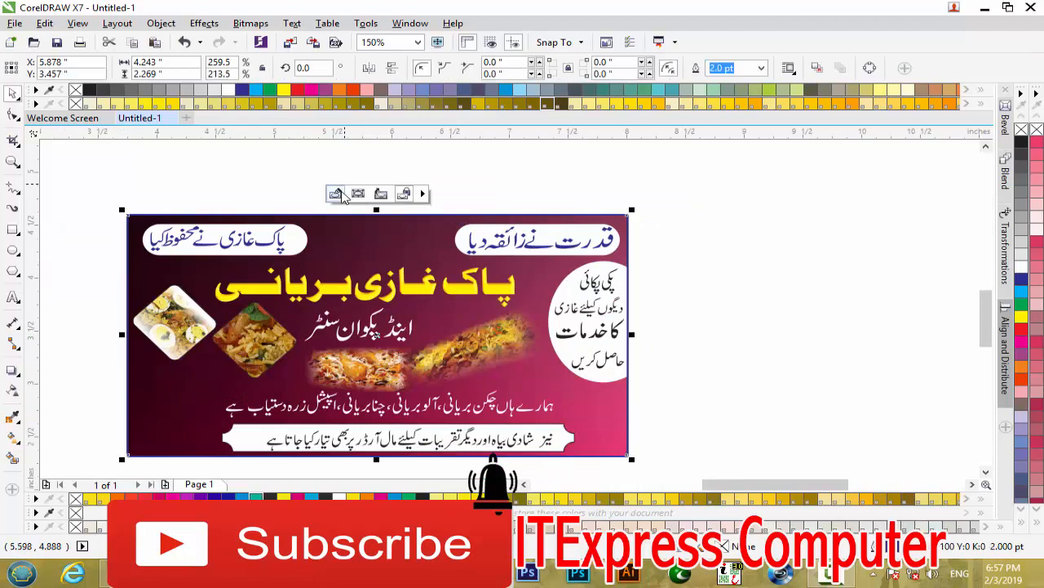
left_click(342, 197)
left_click(432, 300)
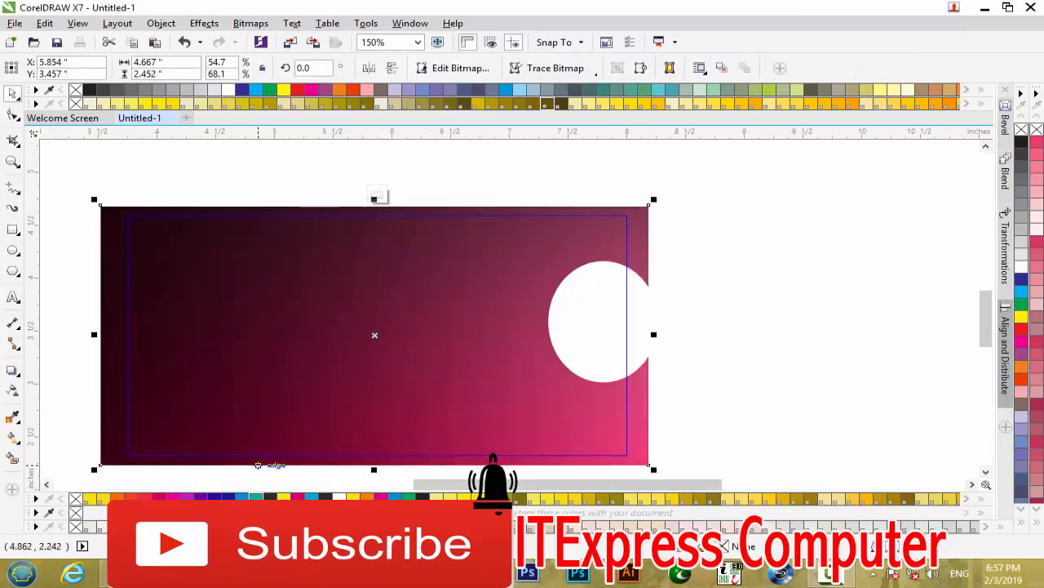
- Switch to the file explorer and browse to the Wallpaper > simple baground > abstract-multicolor folder on drive H
left_click(121, 573)
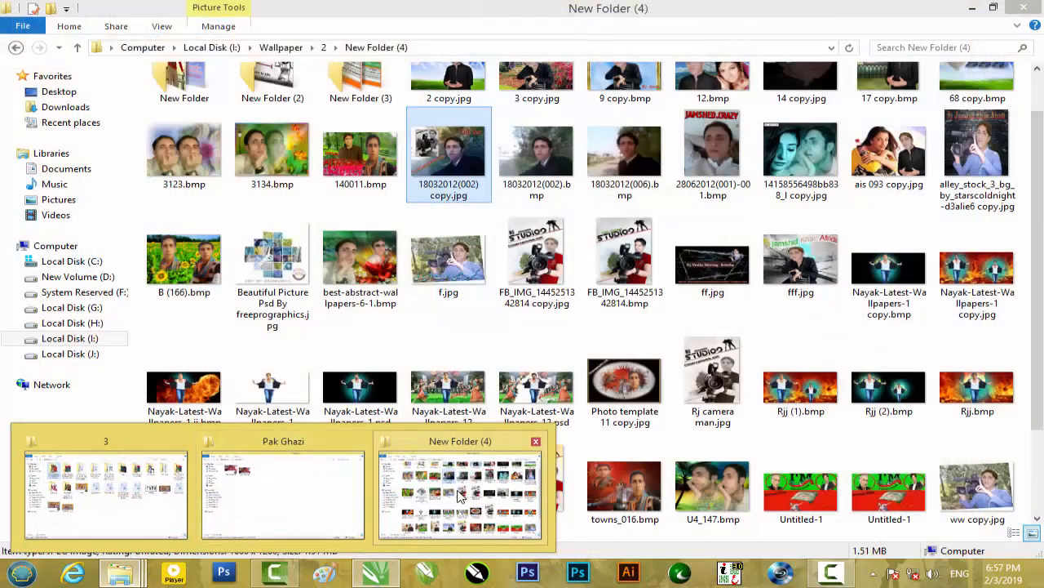
left_click(460, 495)
scroll(460, 495, "up", 2)
left_click(103, 323)
double_click(658, 363)
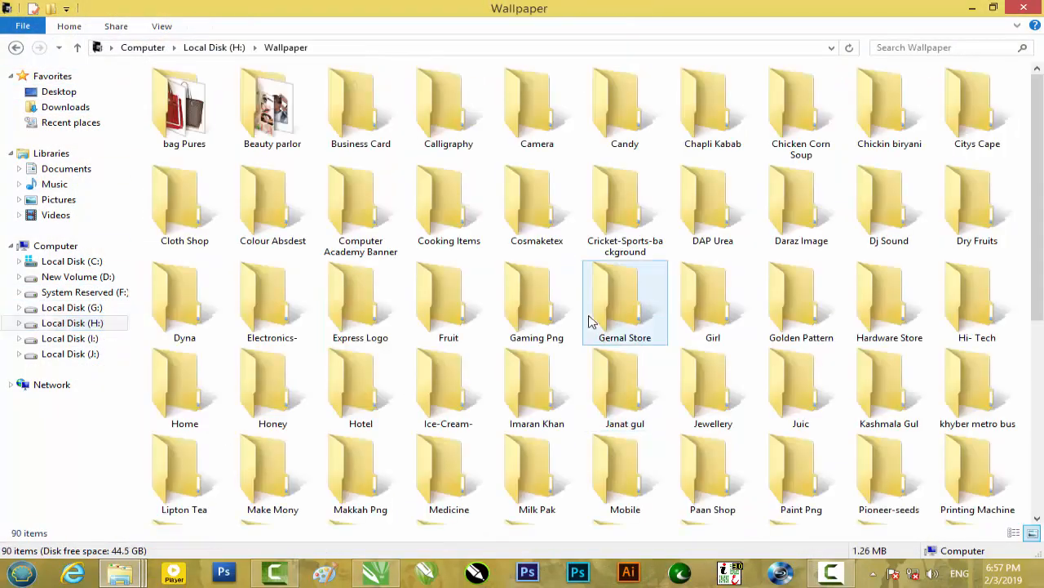
scroll(510, 258, "down", 3)
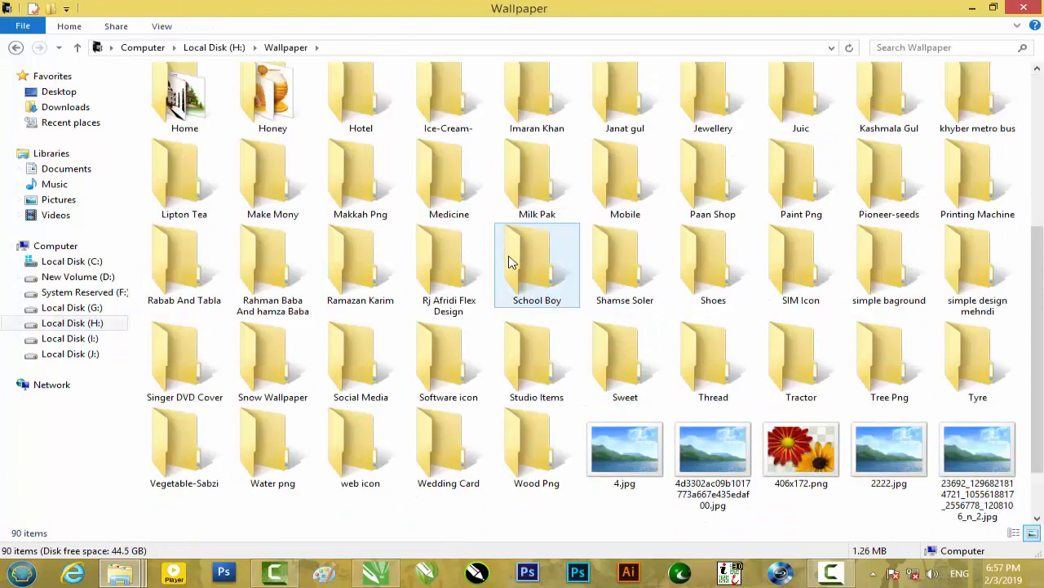
double_click(893, 304)
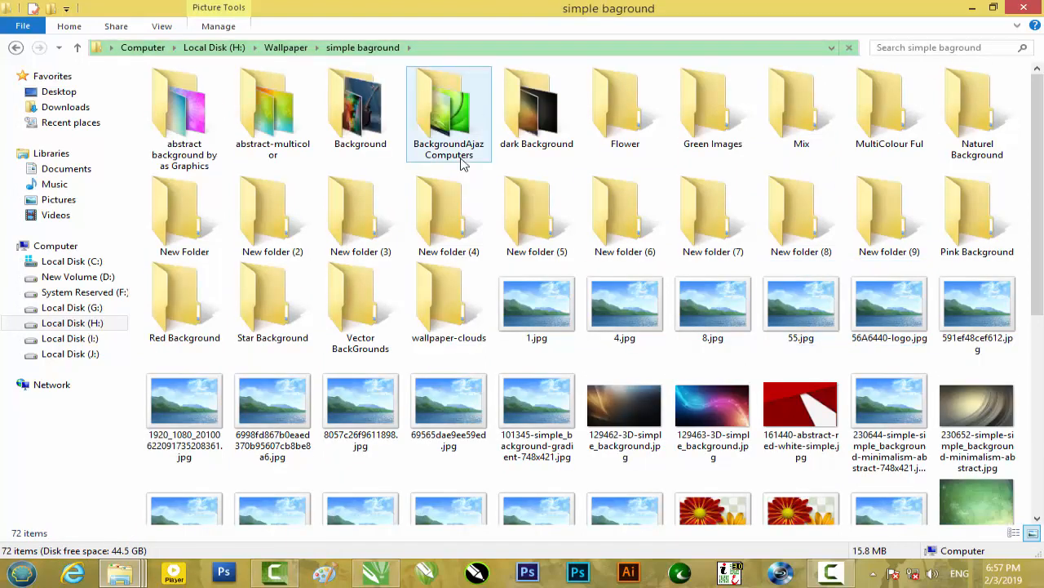
double_click(278, 122)
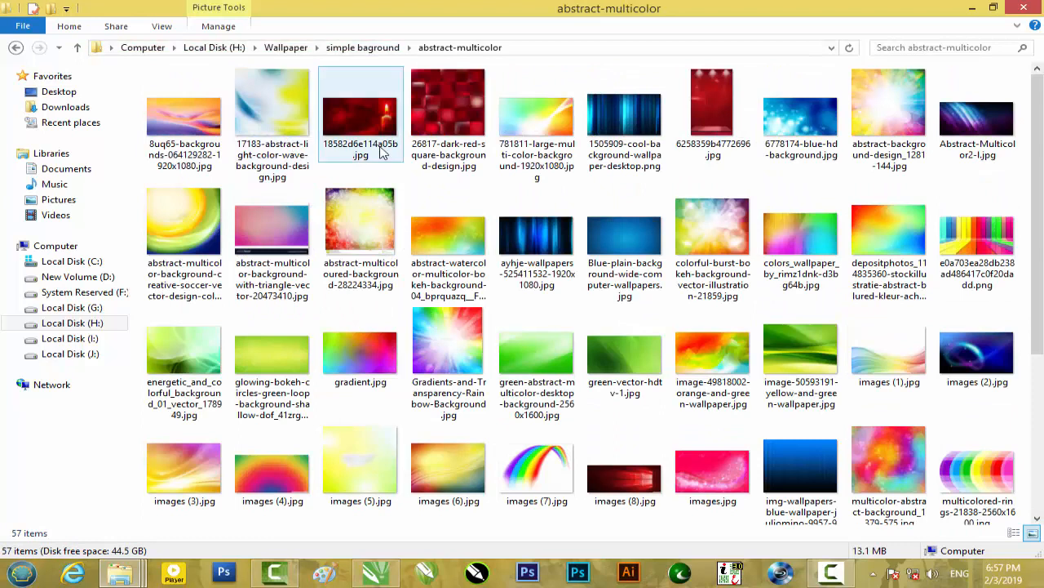
- Place 6778174-blue-hd-background.jpg over the gradient inside the banner's PowerClip and finish editing its contents
mouse_move(537, 118)
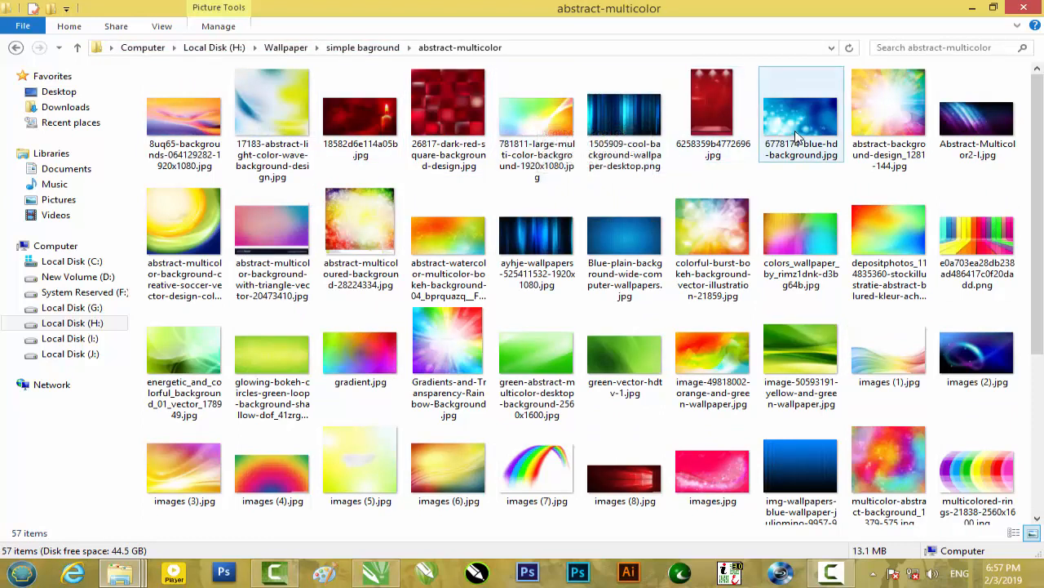
left_click_drag(796, 139, 575, 355)
scroll(753, 387, "down", 1)
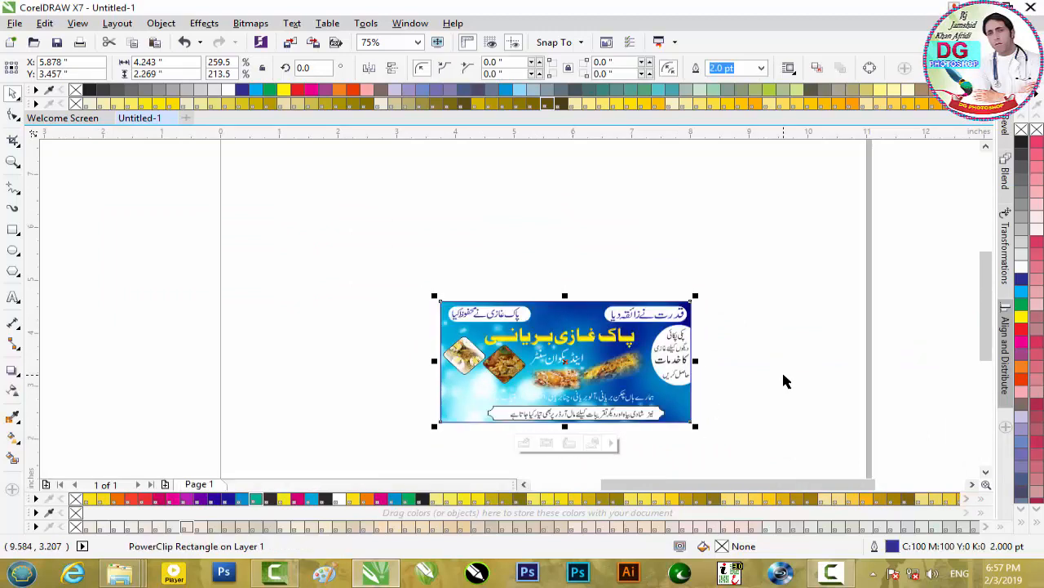
left_click(782, 370)
- Recolour the white Urdu text line below the food photos, trying red before settling on black
scroll(637, 377, "up", 2)
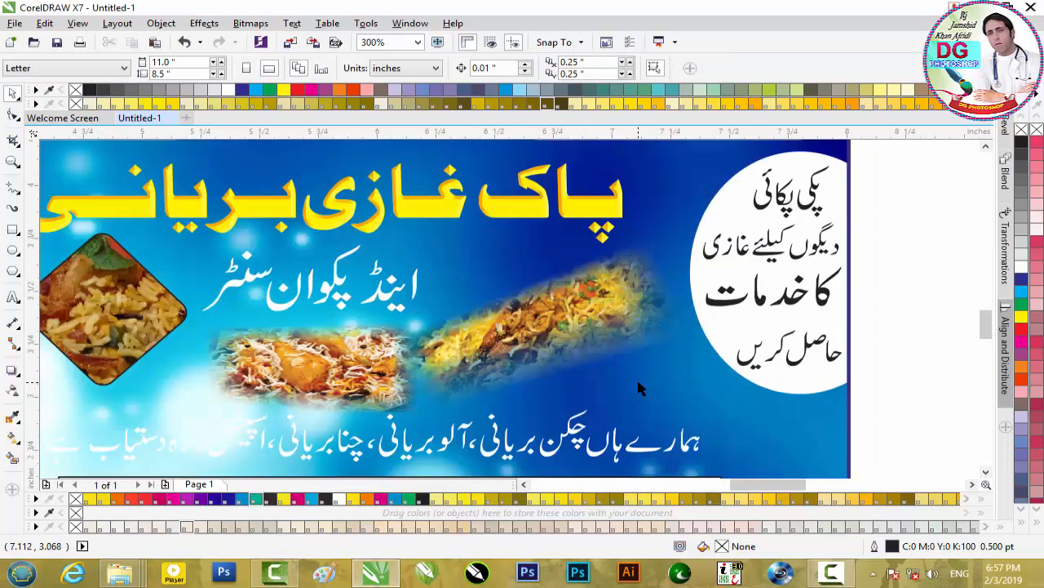
scroll(639, 388, "down", 2)
scroll(363, 269, "up", 2)
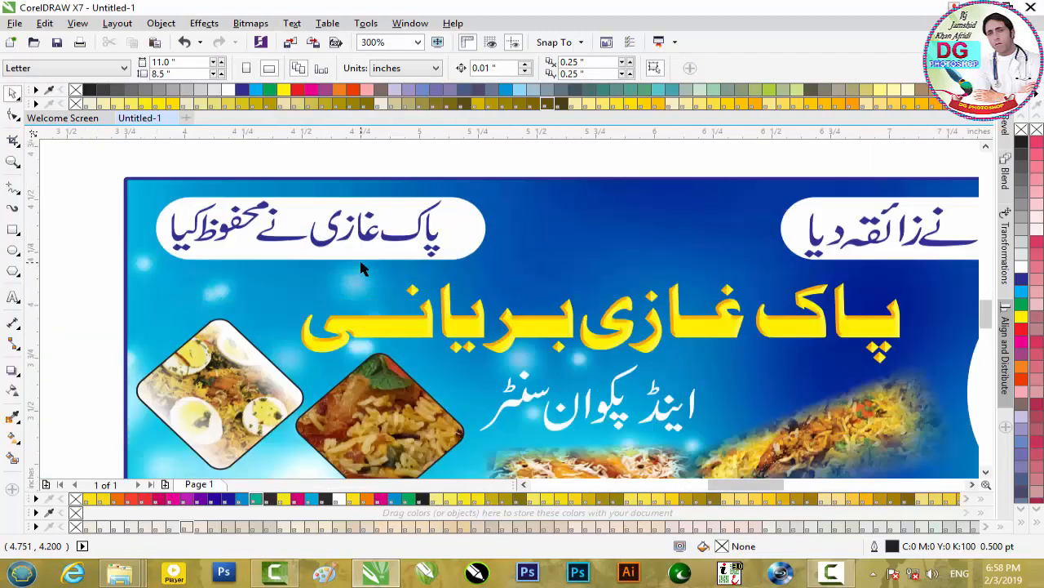
scroll(363, 270, "down", 1)
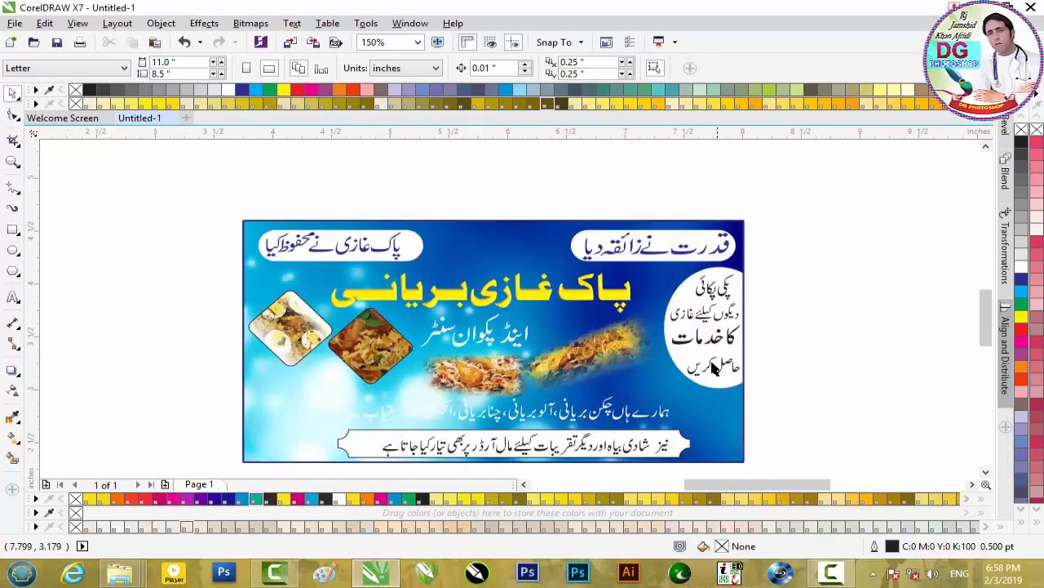
scroll(577, 420, "up", 1)
left_click(622, 408)
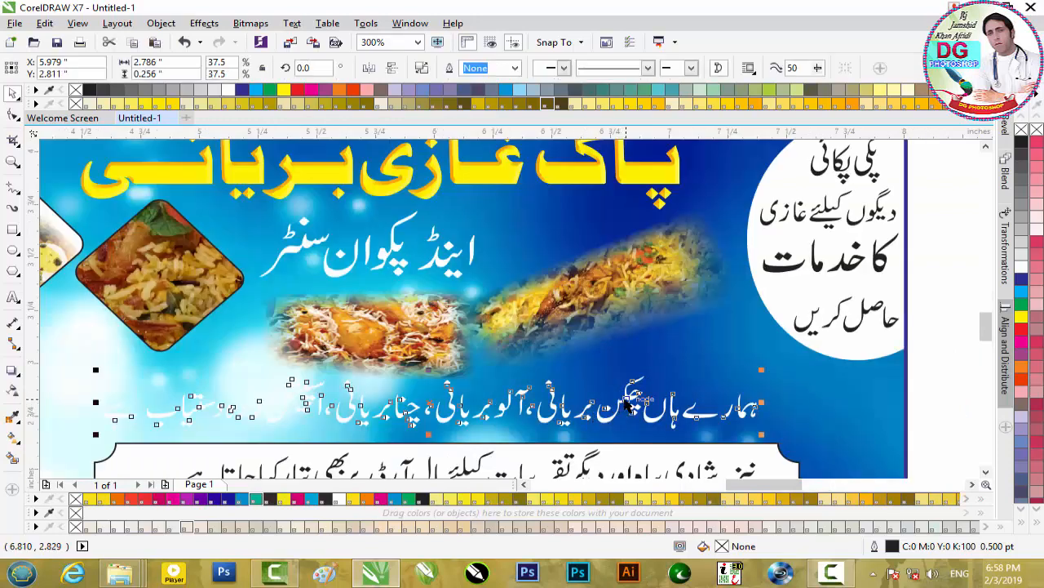
left_click(1020, 332)
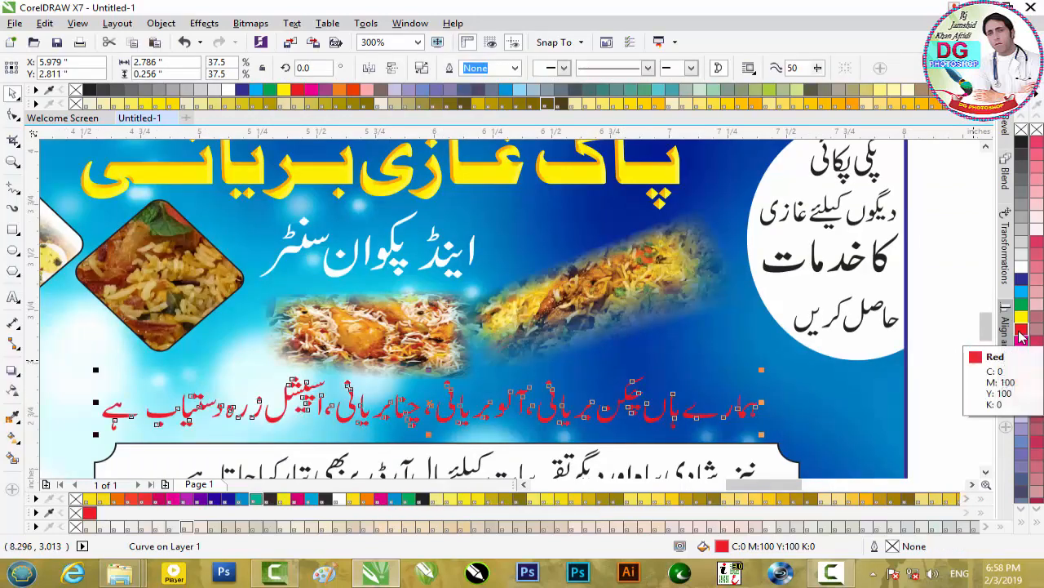
left_click(1022, 143)
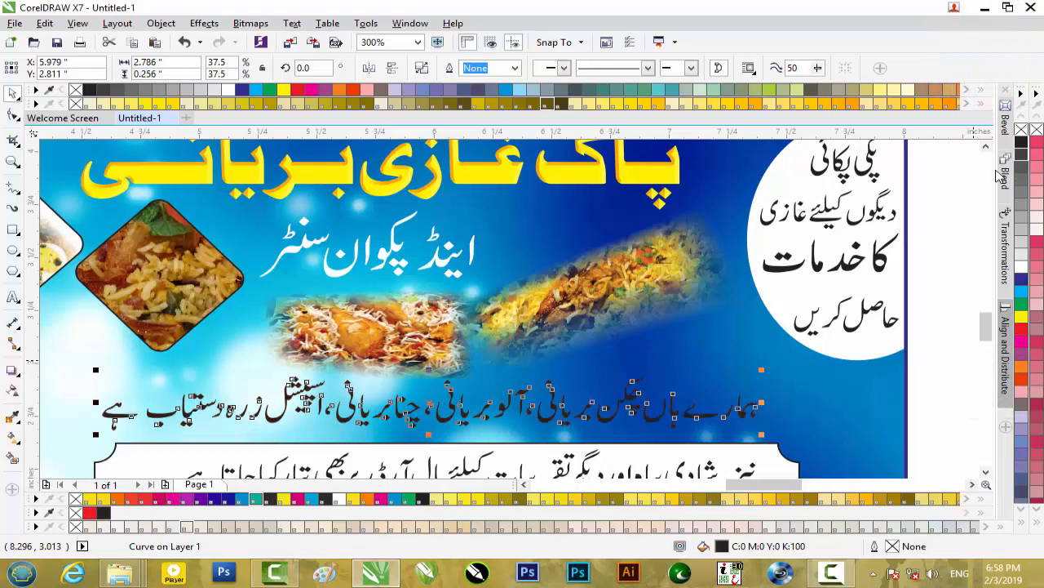
left_click(929, 257)
- Draw a rectangle about 1.26 by 0.36 inches on the empty area beside the banner's diamond photos
scroll(632, 295, "down", 1)
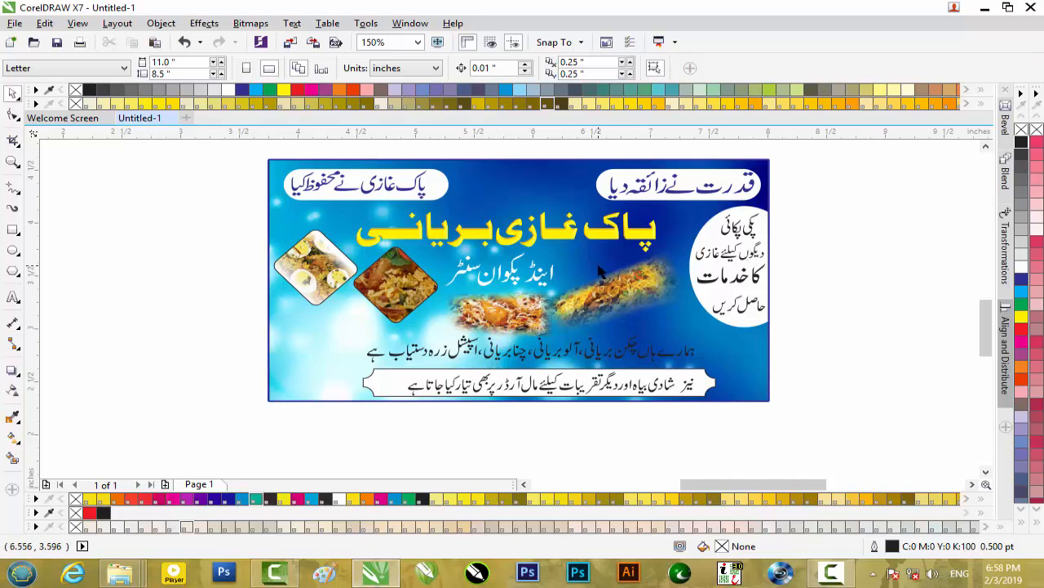
scroll(599, 271, "down", 1)
scroll(599, 271, "up", 2)
scroll(600, 272, "down", 1)
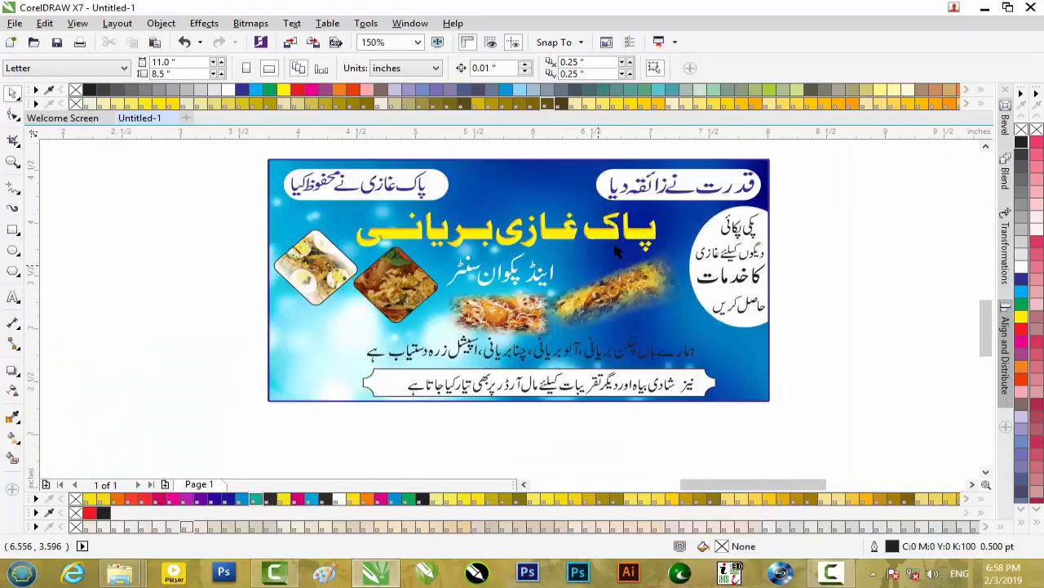
left_click(692, 178)
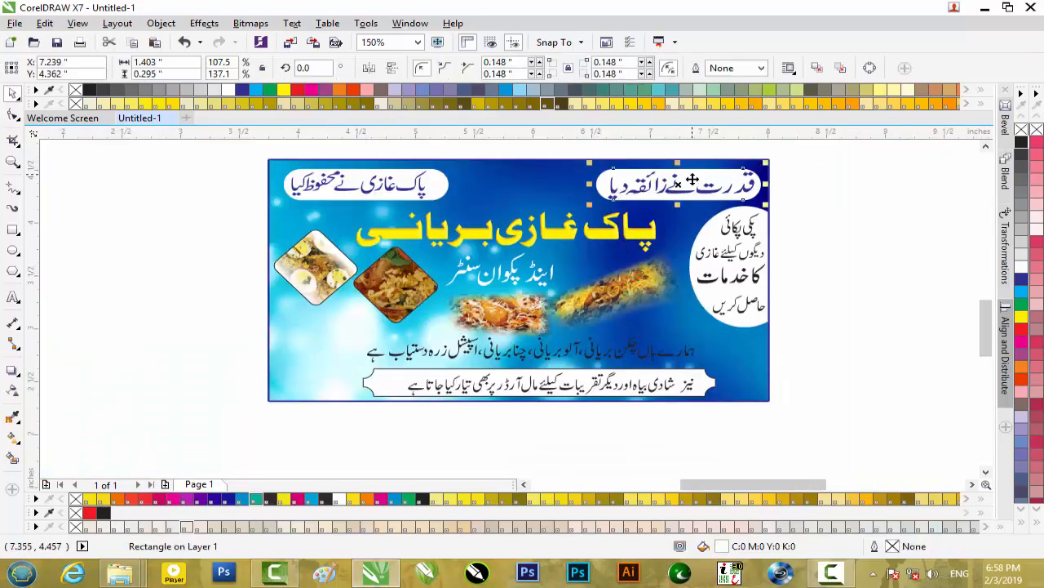
left_click(15, 232)
mouse_move(110, 245)
left_mouse_down()
mouse_move(209, 286)
mouse_move(261, 283)
left_mouse_up()
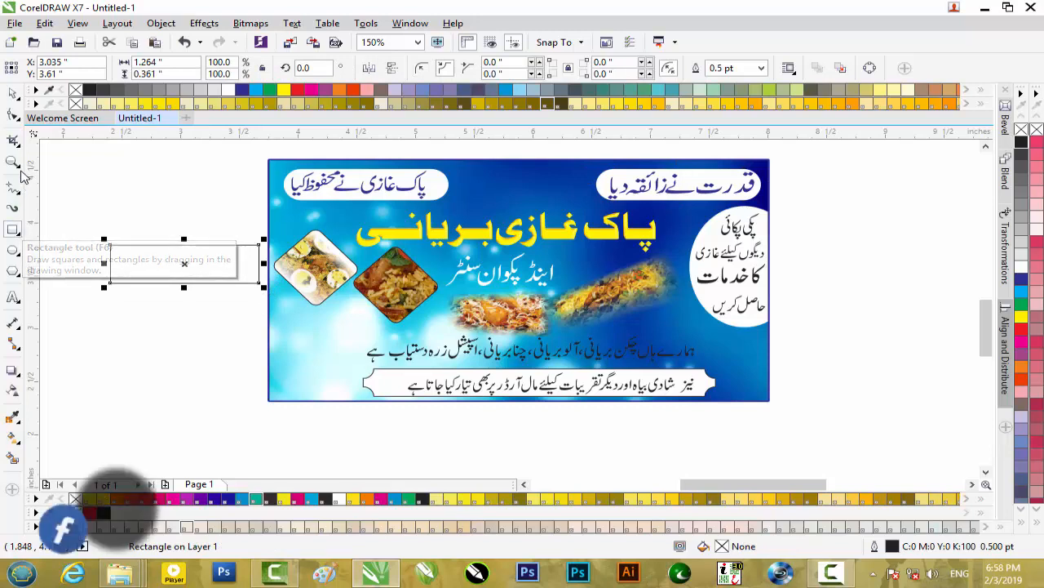
- Round all corners of the small rectangle to a radius of about 0.18 inches, and delete the shape
left_click(13, 114)
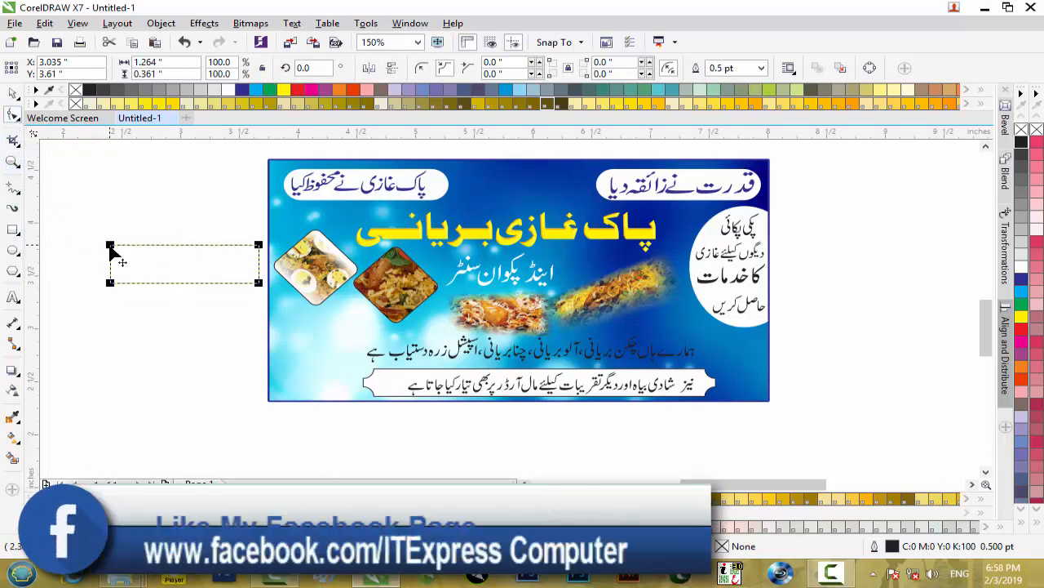
mouse_move(106, 249)
left_mouse_down()
mouse_move(106, 269)
mouse_move(114, 248)
left_mouse_up()
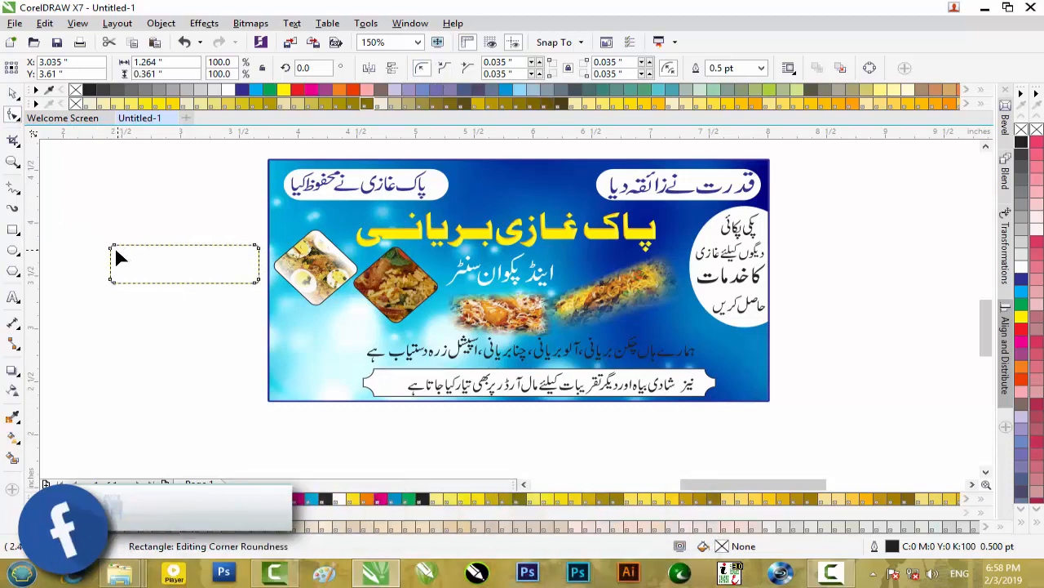
left_click_drag(111, 247, 109, 274)
left_click(12, 93)
left_click(161, 221)
left_click(193, 258)
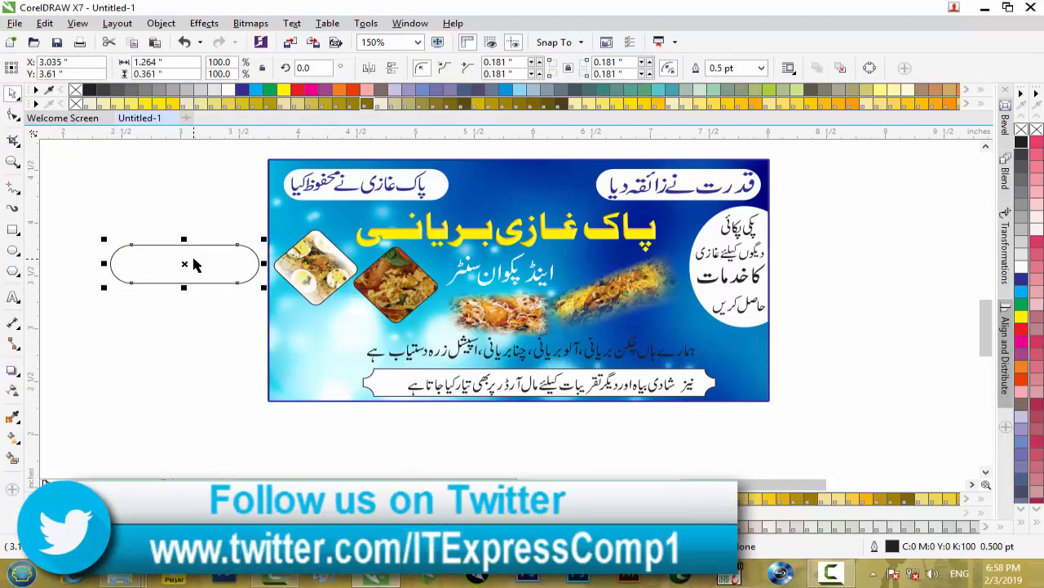
key("Delete")
- Draw a slanted rectangle beside the banner with the 3-point rectangle tool, using the diamond photo frame as reference
left_click(323, 267)
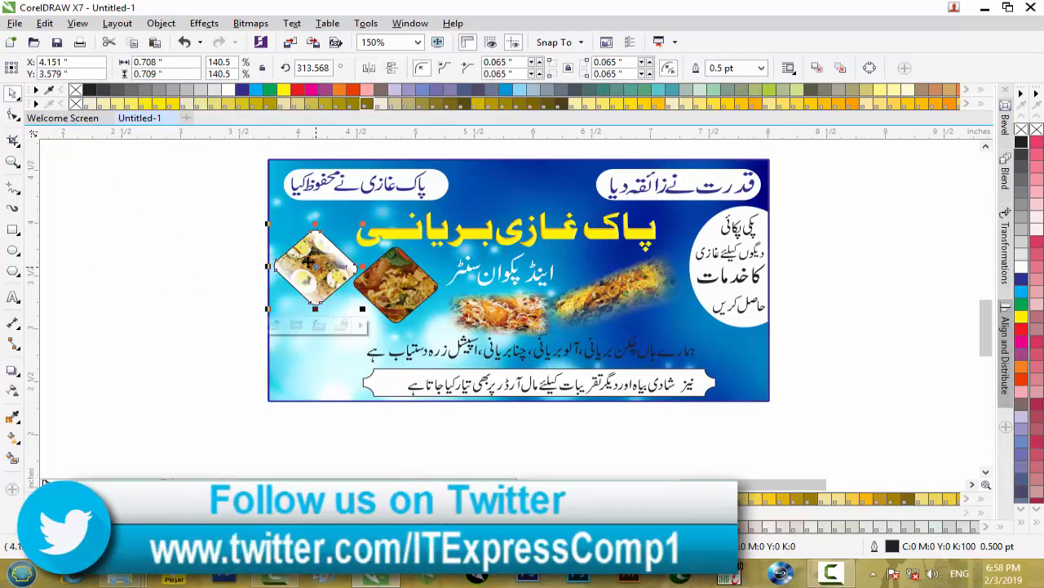
left_click(19, 235)
left_click(65, 244)
left_click_drag(97, 243, 230, 333)
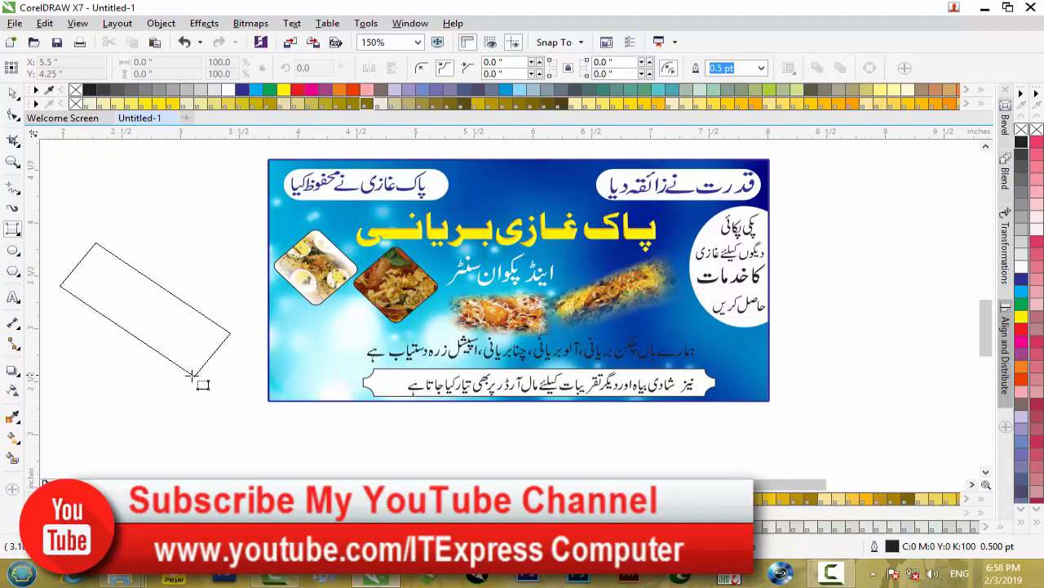
left_click(115, 377)
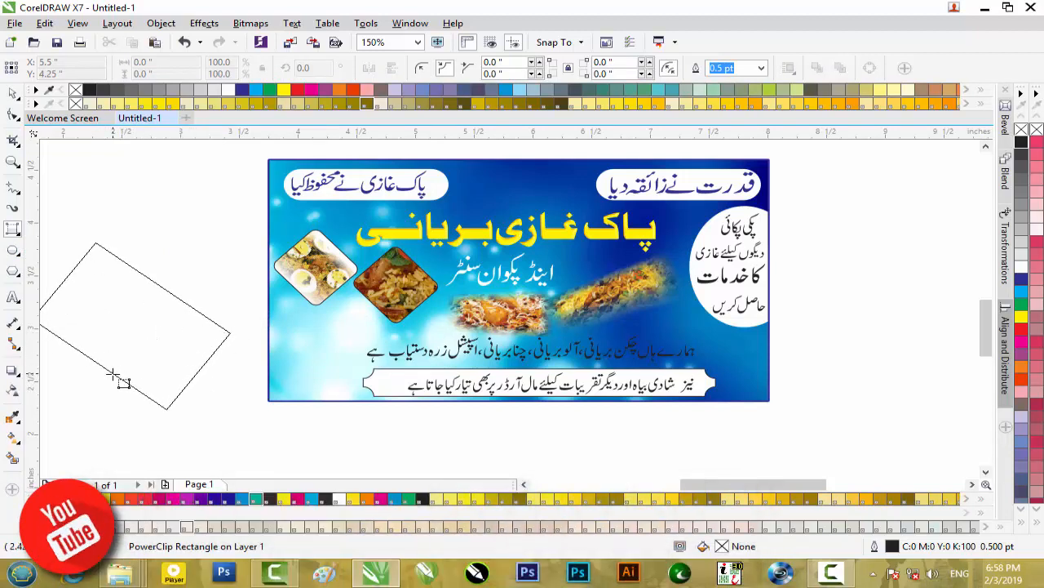
- Scale the slanted rectangle down to 76.8% and move it clear of the banner
left_click(13, 92)
left_click_drag(237, 416, 208, 378)
left_click_drag(122, 309, 179, 311)
left_click(210, 186)
left_click(149, 254)
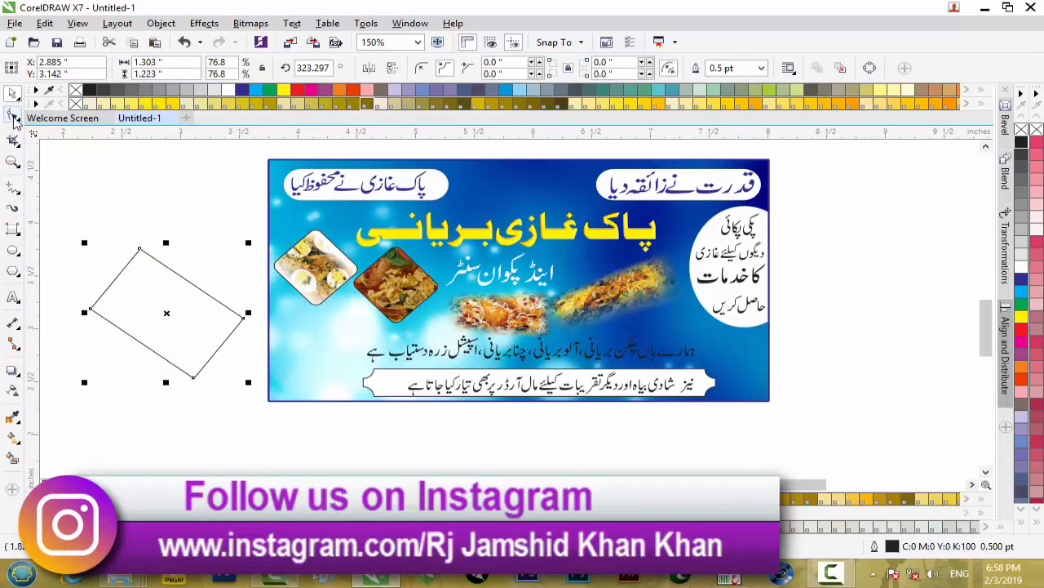
- Reshape the slanted rectangle's corners into scallops of about 0.096 inches and select the shape
left_click(13, 117)
left_click_drag(140, 249, 149, 263)
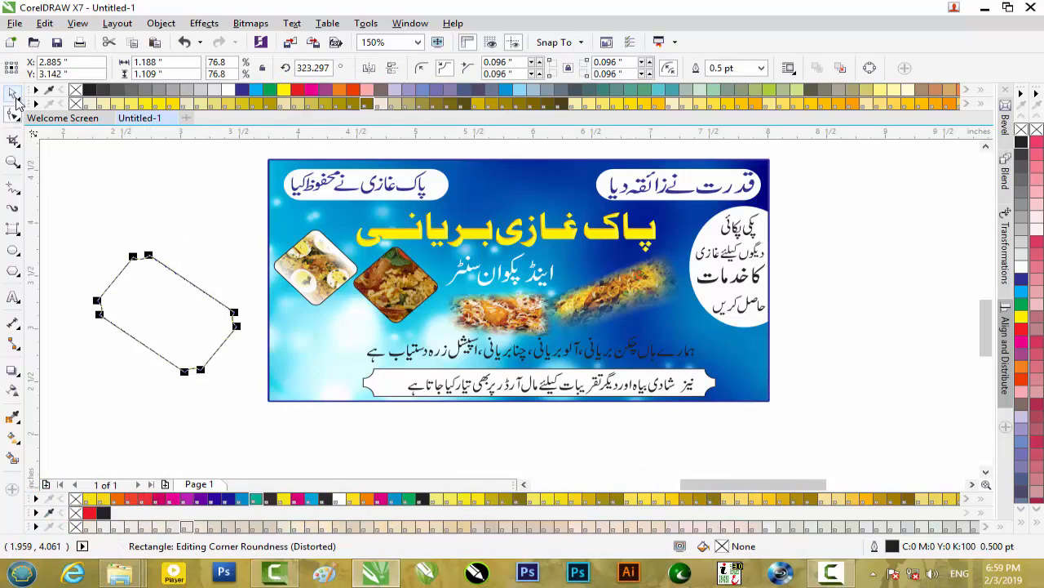
left_click(14, 94)
left_click(152, 230)
scroll(128, 275, "up", 2)
scroll(129, 272, "down", 2)
left_click(133, 275)
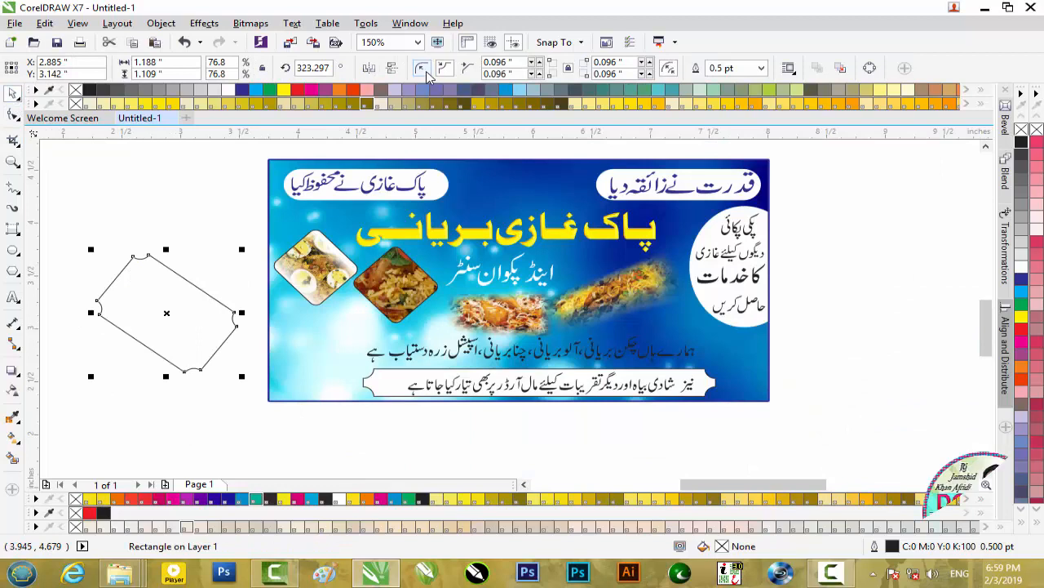
- Change the slanted rectangle's corners to chamfers of 0.096 inches and inspect the cut corners up close
left_click(467, 68)
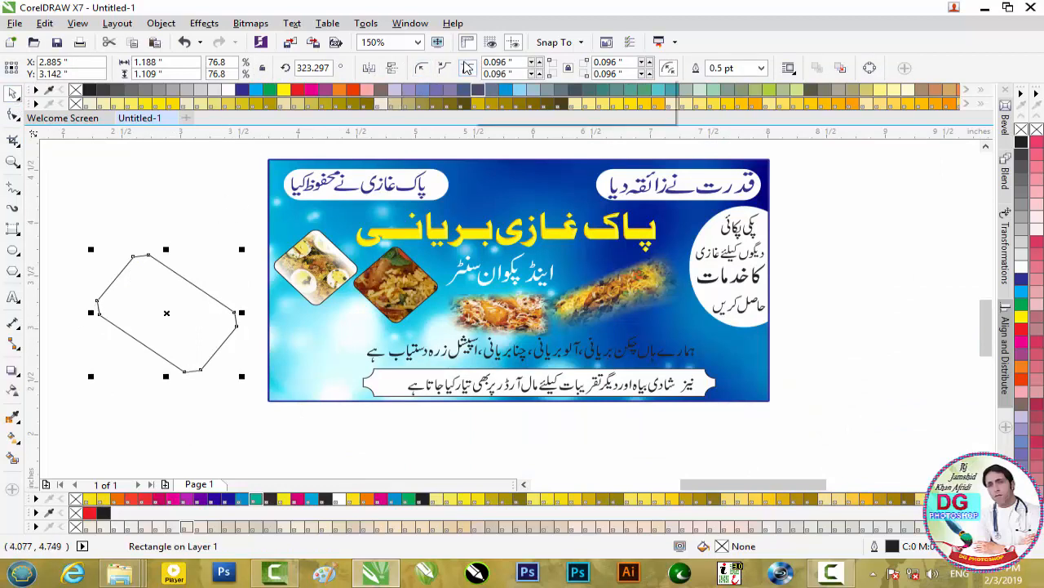
left_click(150, 262)
left_click(147, 261)
scroll(143, 262, "up", 2)
scroll(143, 263, "down", 2)
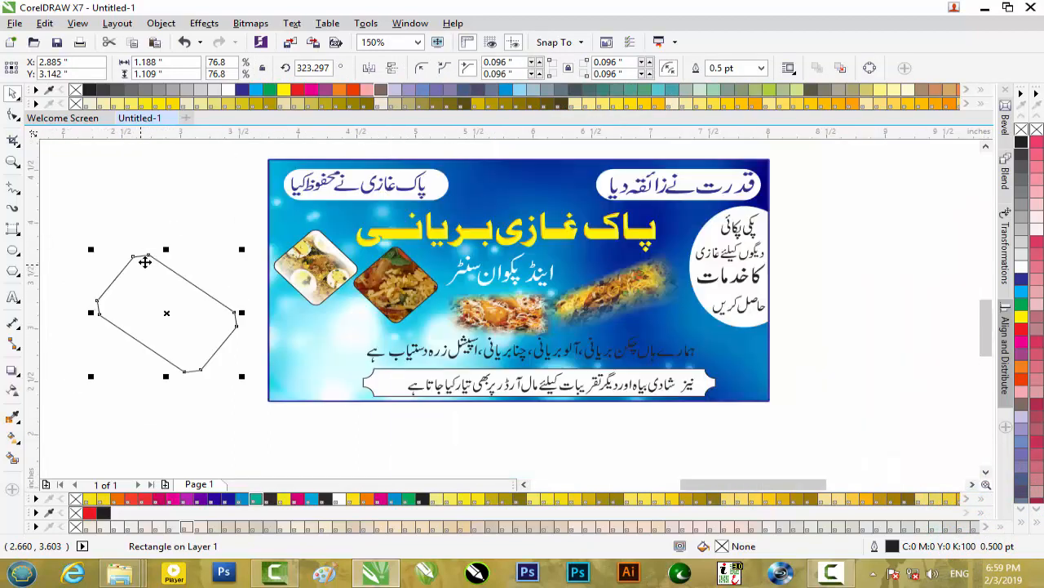
scroll(145, 262, "up", 1)
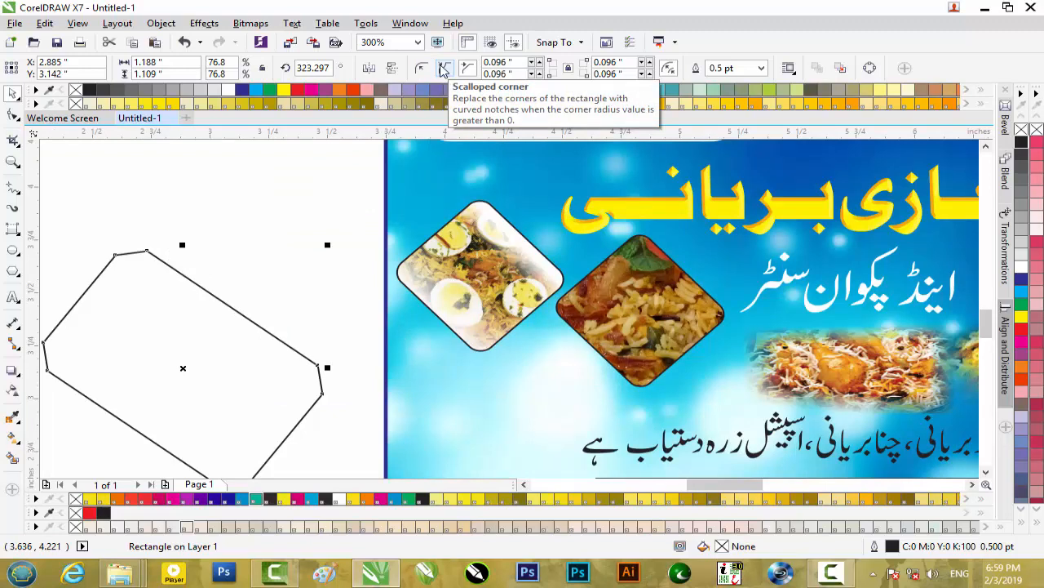
- Try scalloped corners on the slanted rectangle, and replace them with rounded ones of 0.096 inches
left_click(441, 69)
left_click(421, 67)
left_click(216, 251)
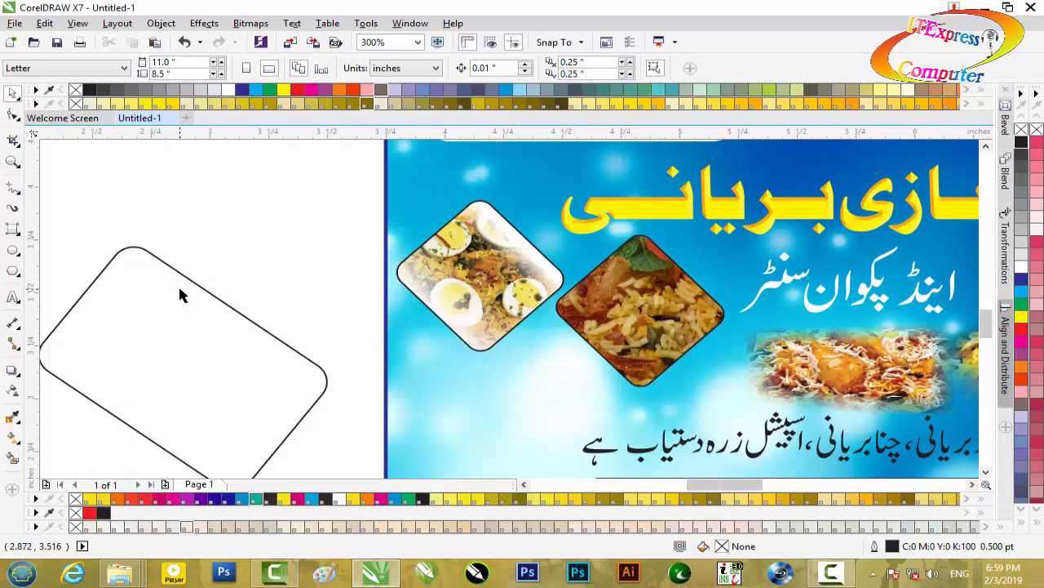
- Delete the slanted rectangle beside the banner
scroll(181, 296, "down", 2)
left_click(181, 297)
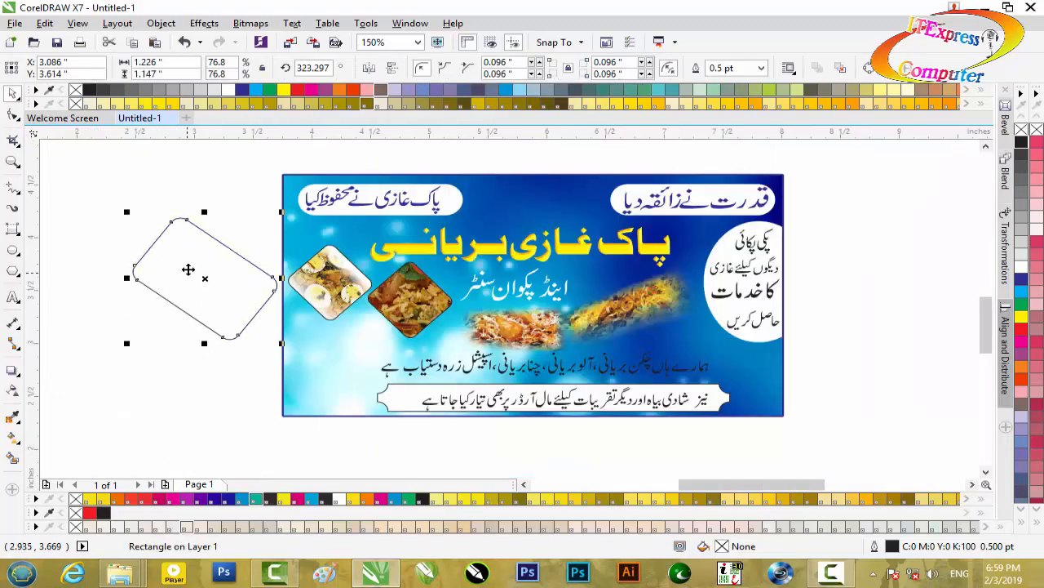
key("Delete")
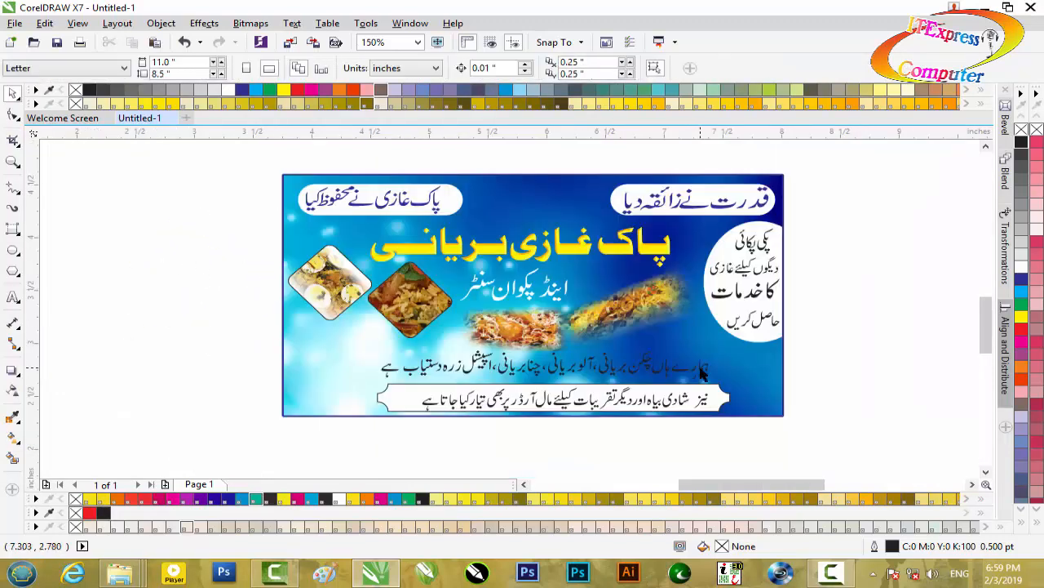
scroll(702, 372, "up", 2)
scroll(653, 303, "down", 2)
left_click(616, 278)
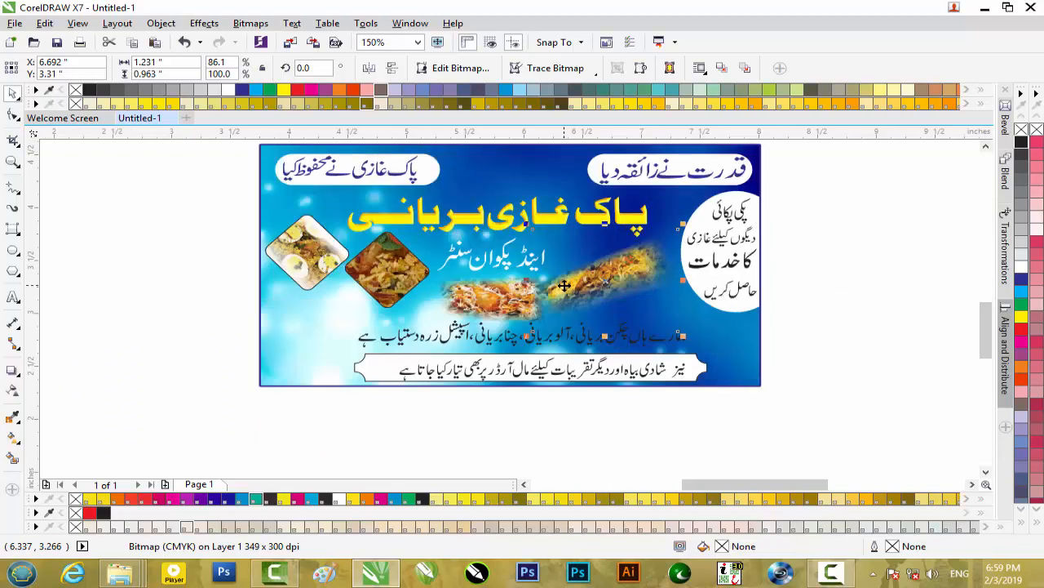
- Switch to the Pak Ghazi folder in File Explorer to view the banner's CDR and JPG files, and minimise the open windows
left_click(985, 8)
mouse_move(120, 572)
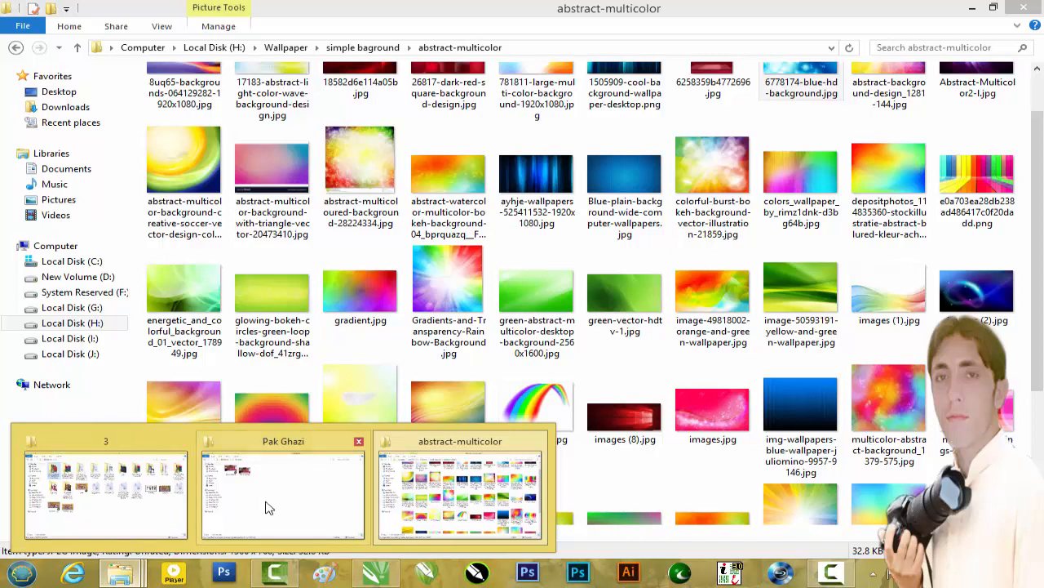
left_click(268, 507)
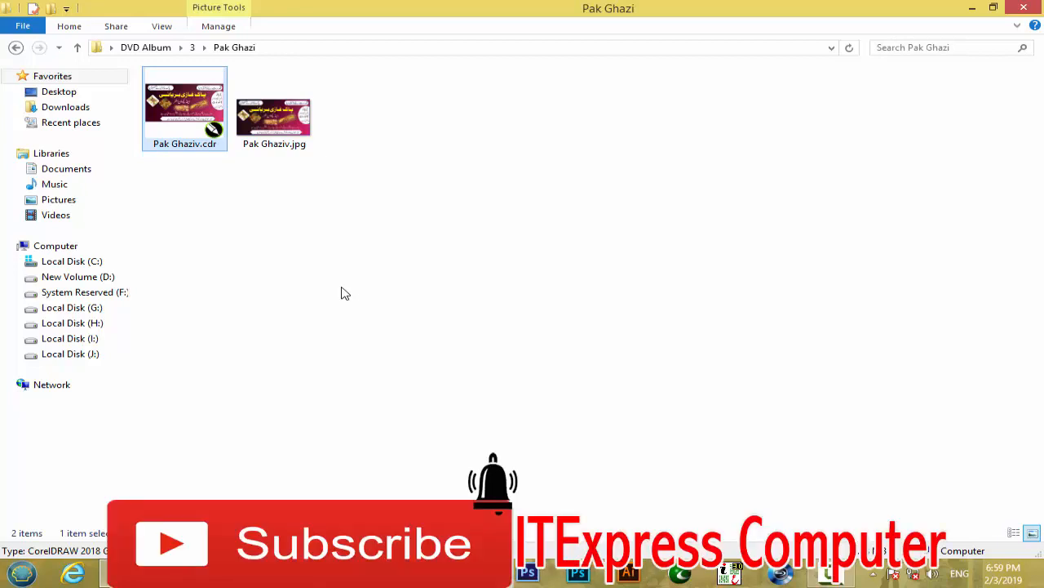
left_click(969, 8)
left_click(969, 8)
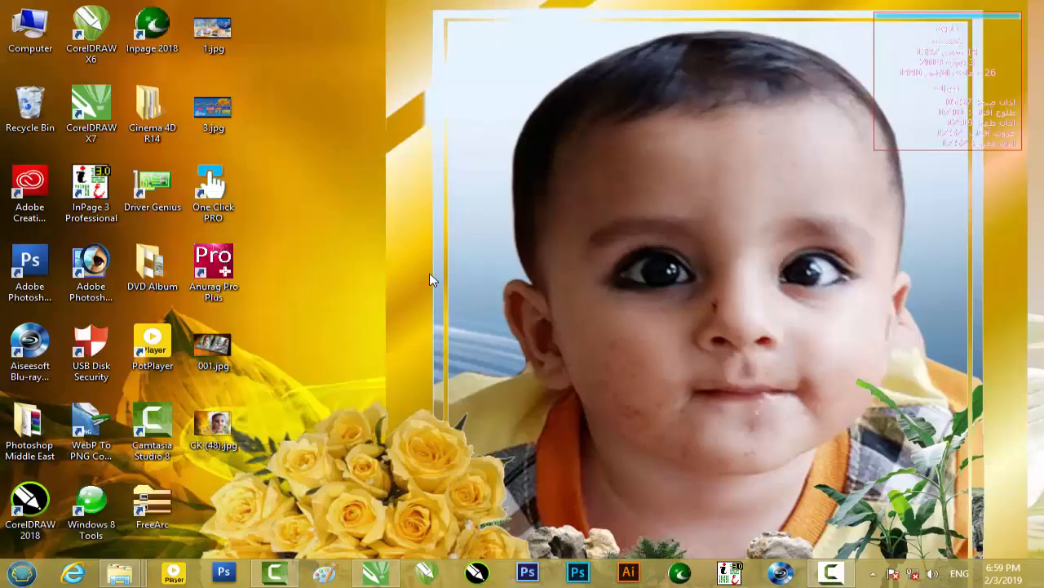